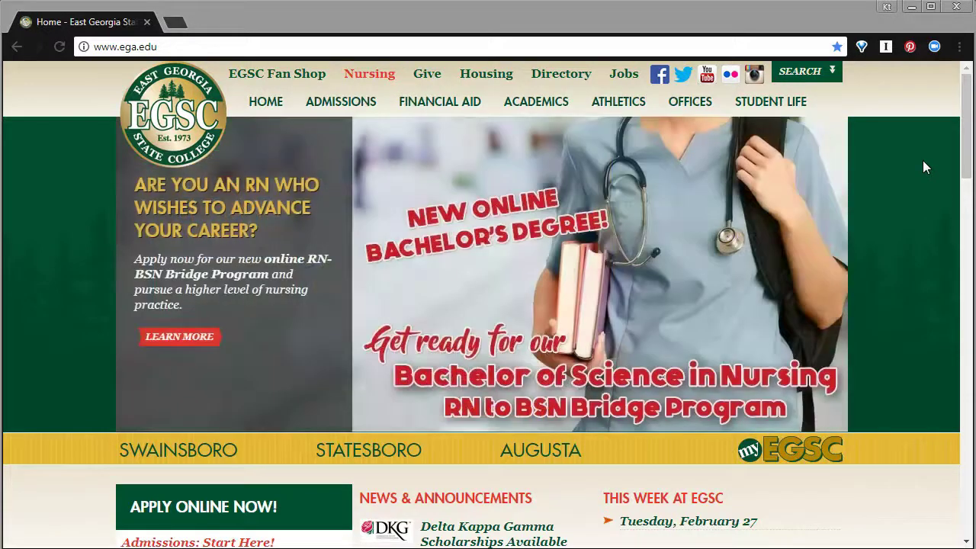
Open the Library page from the Campus Resources links on the college home page.
left_click(736, 47)
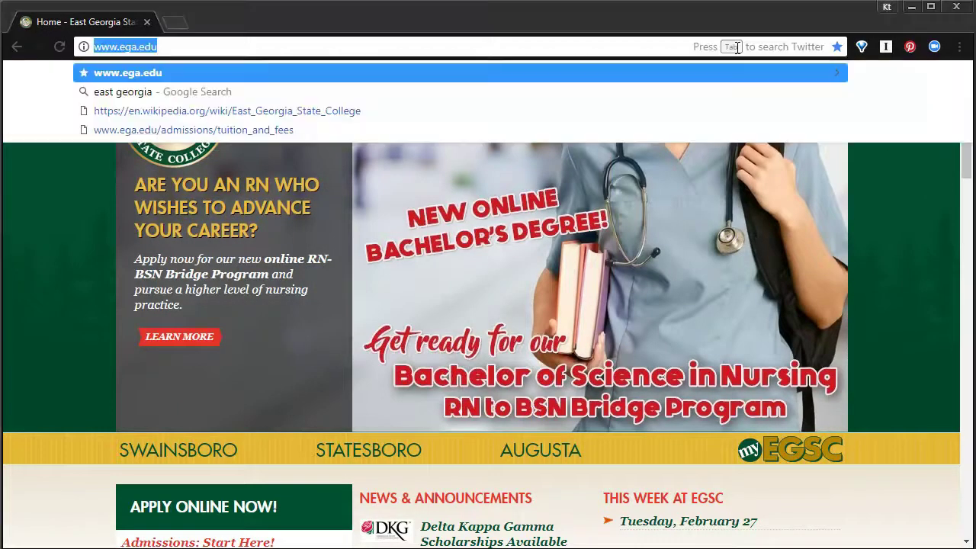
left_click(925, 225)
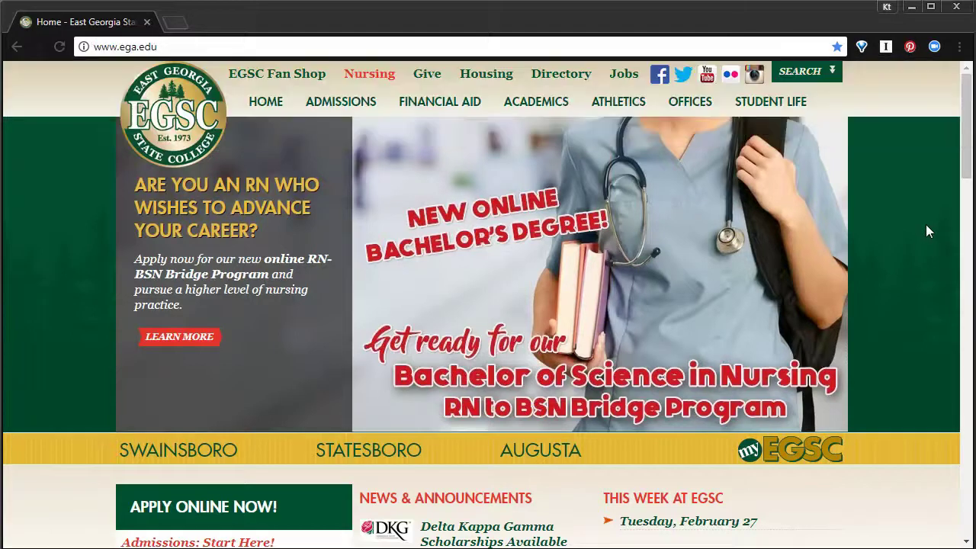
scroll(966, 122, "down", 15)
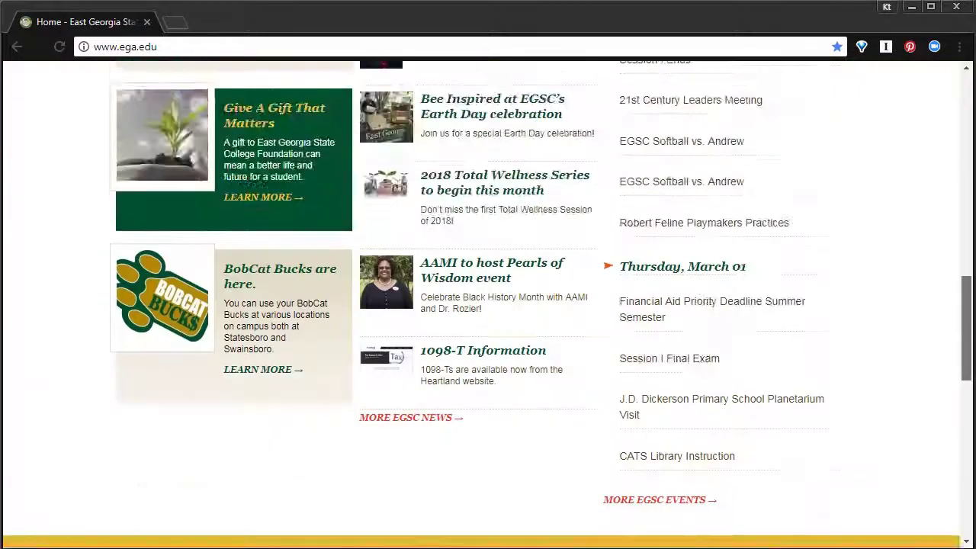
scroll(488, 305, "down", 5)
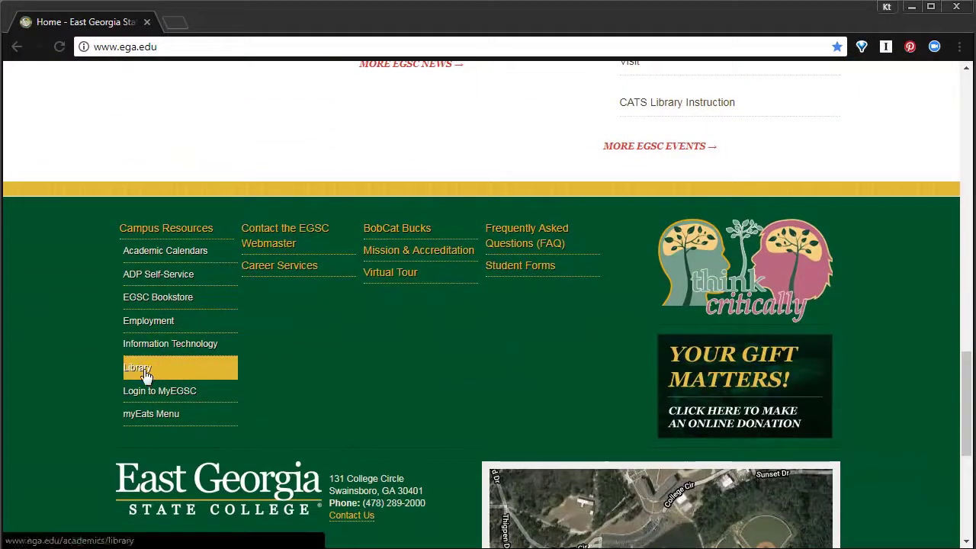
left_click(145, 374)
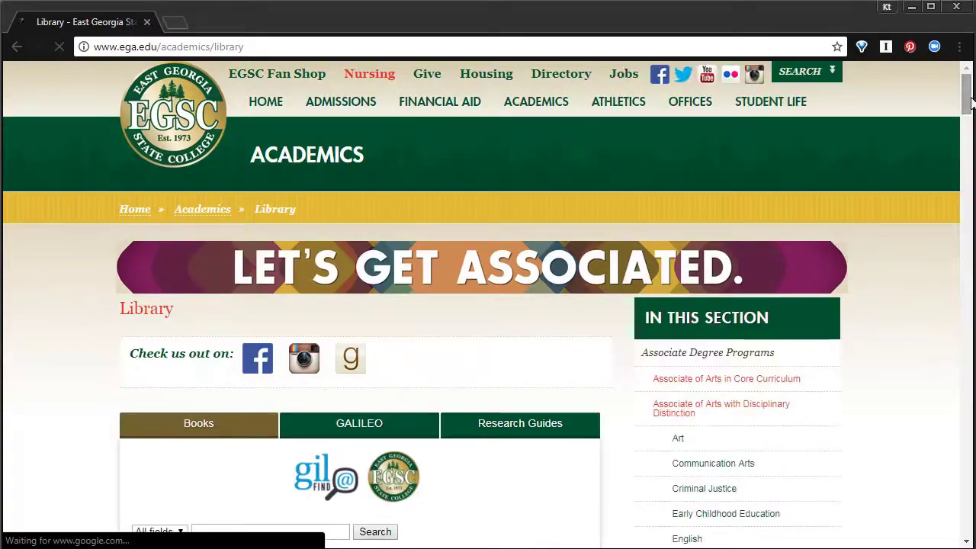
Search GALILEO from the library page for "anxiety AND children".
left_click_drag(971, 101, 971, 120)
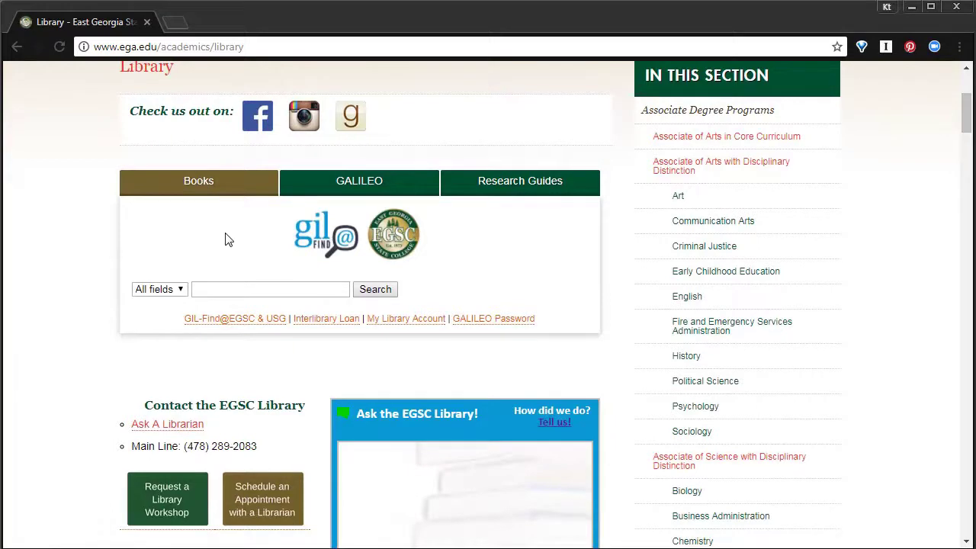
left_click(242, 289)
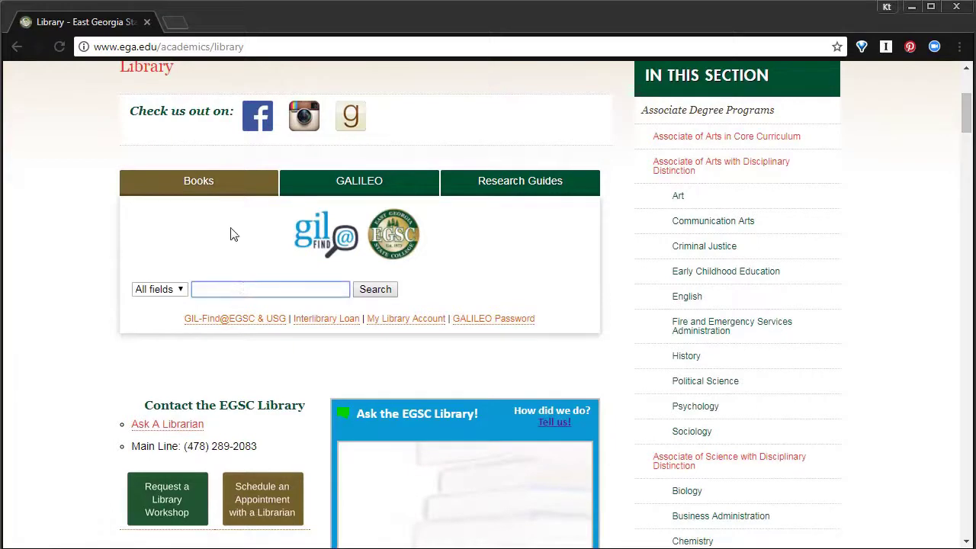
left_click(374, 185)
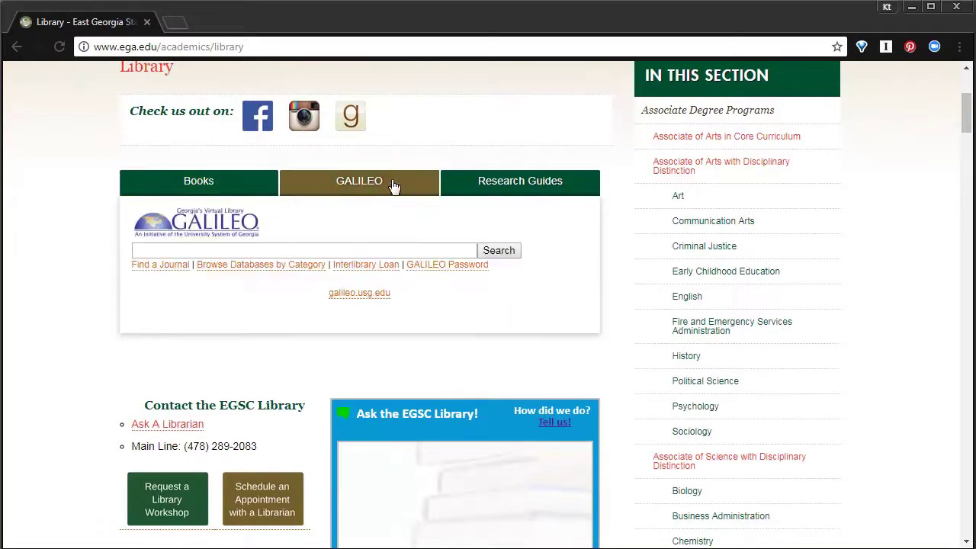
left_click(429, 251)
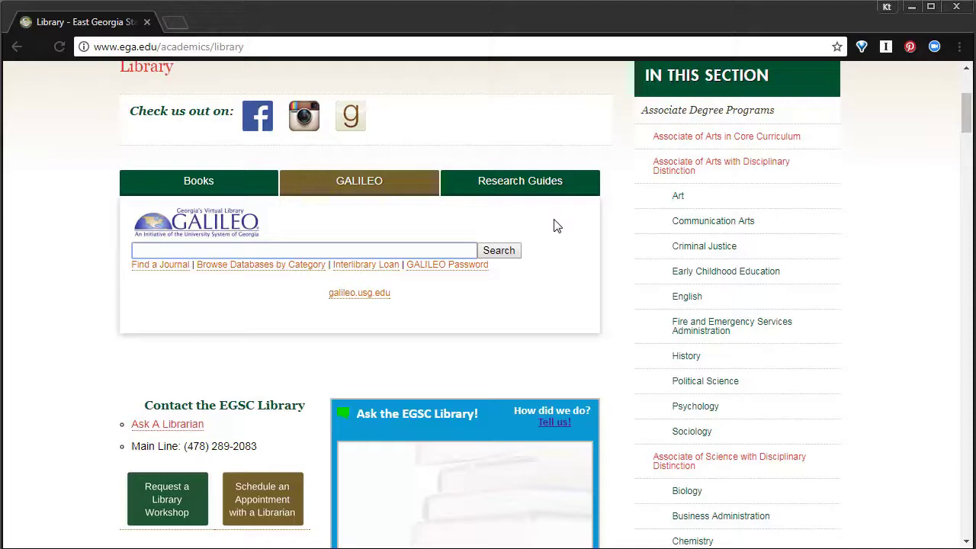
type("anxiety")
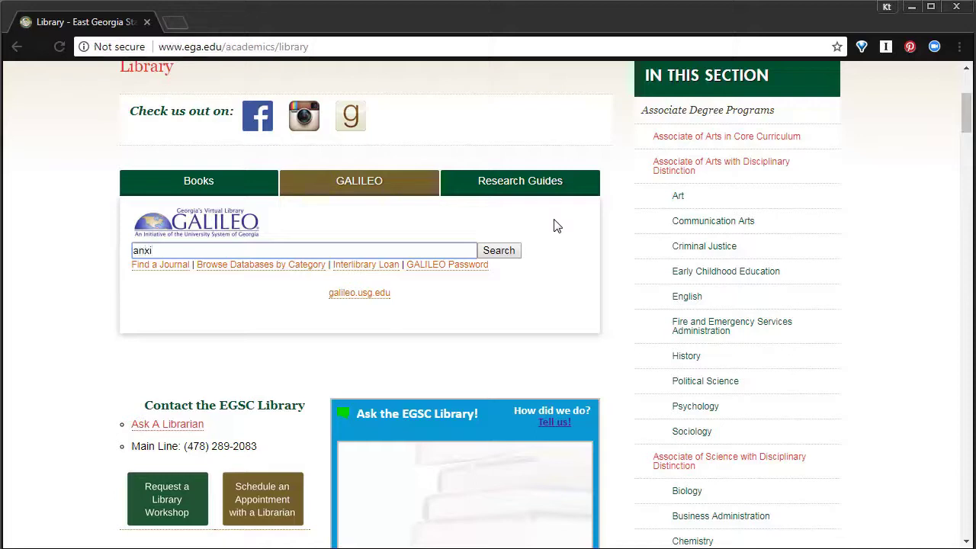
type(" AND children")
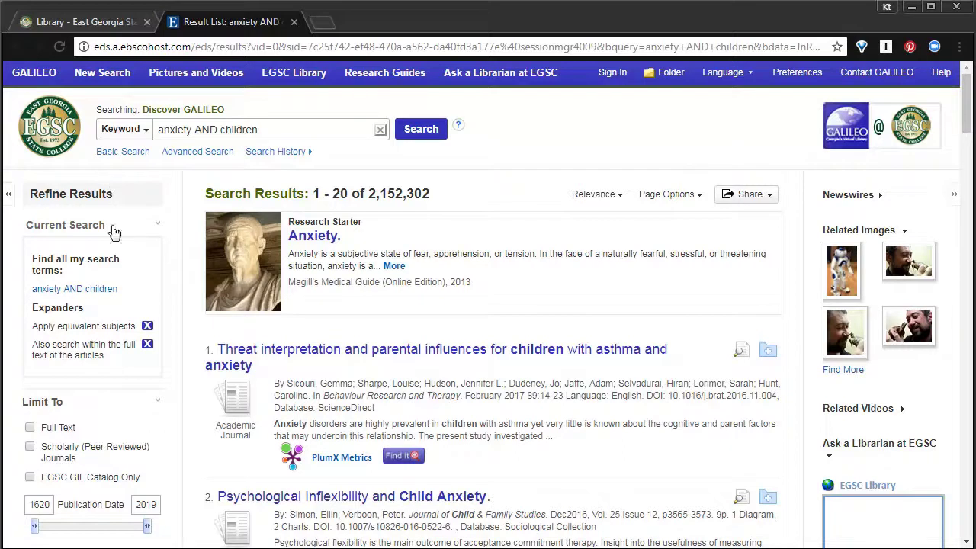
Limit the search results to full text with a publication date starting in 2008.
scroll(127, 422, "down", 1)
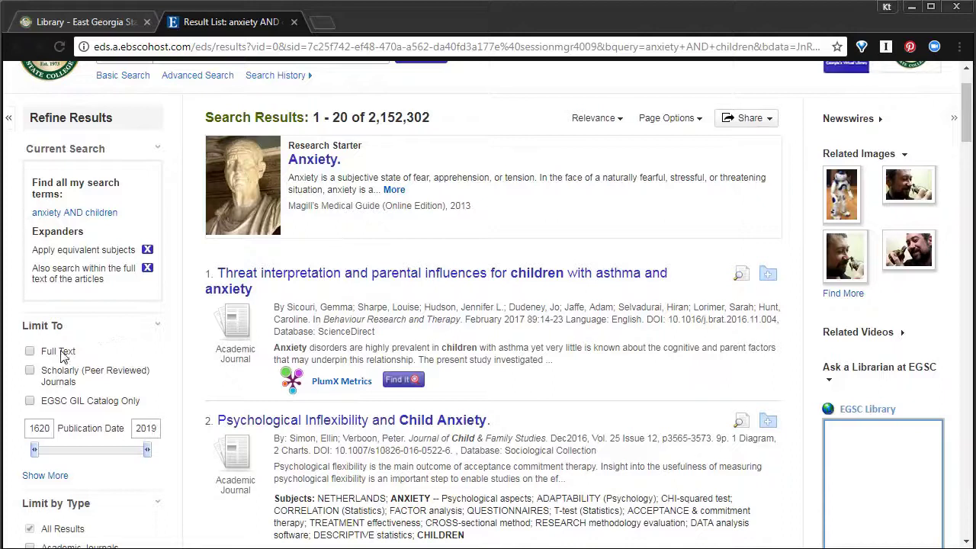
left_click(29, 352)
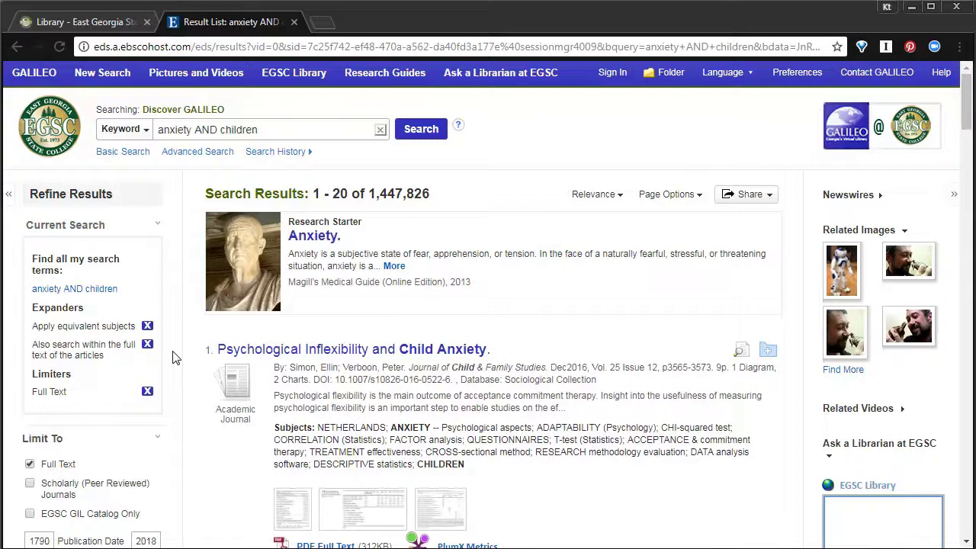
scroll(173, 356, "down", 1)
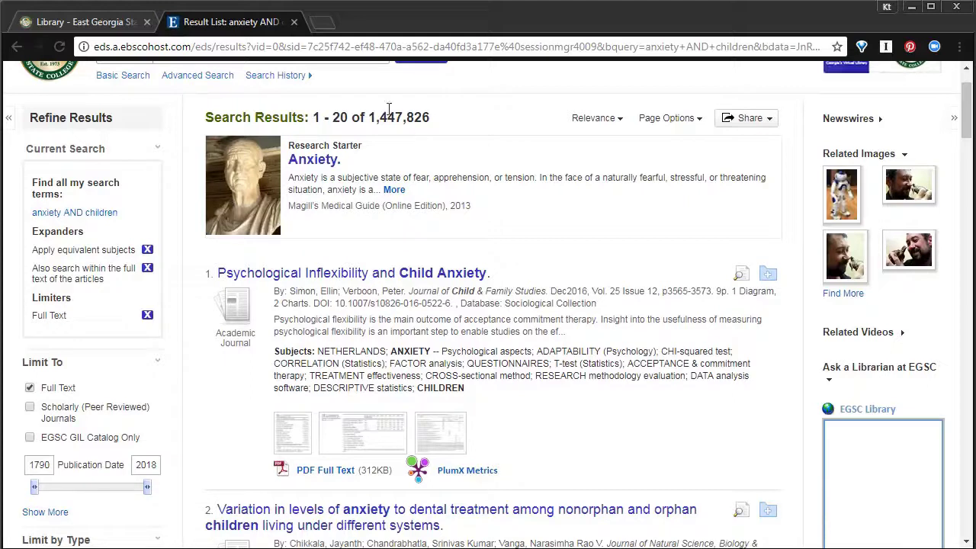
scroll(174, 366, "down", 1)
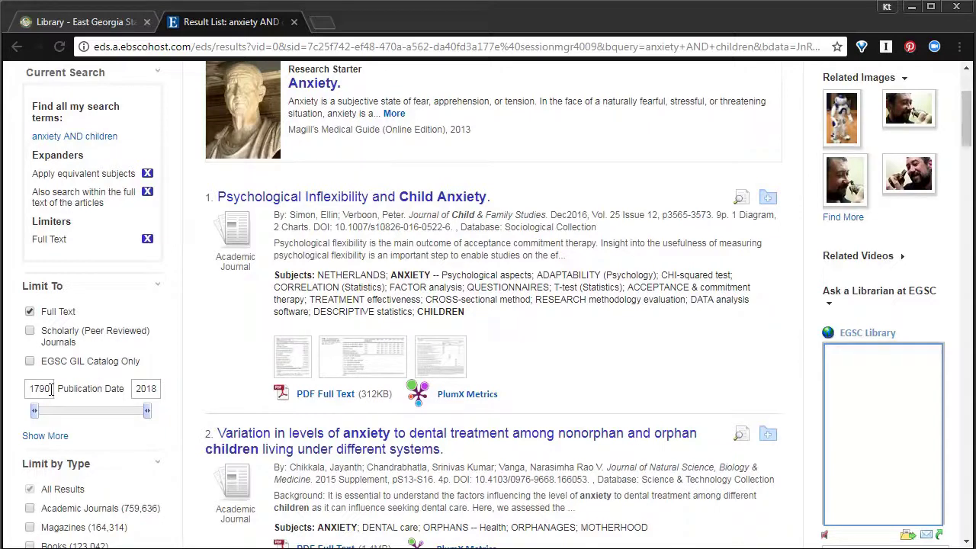
left_click_drag(51, 389, 23, 391)
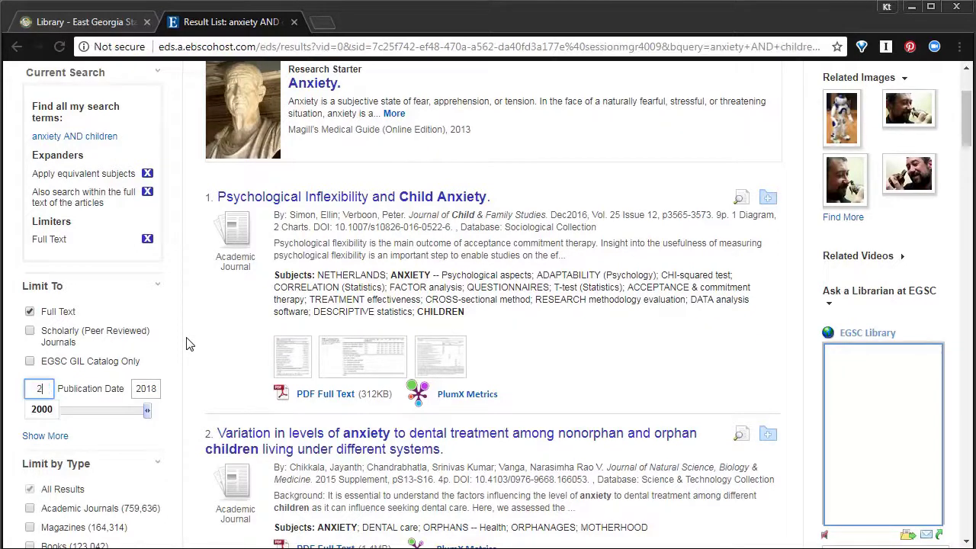
type("2008")
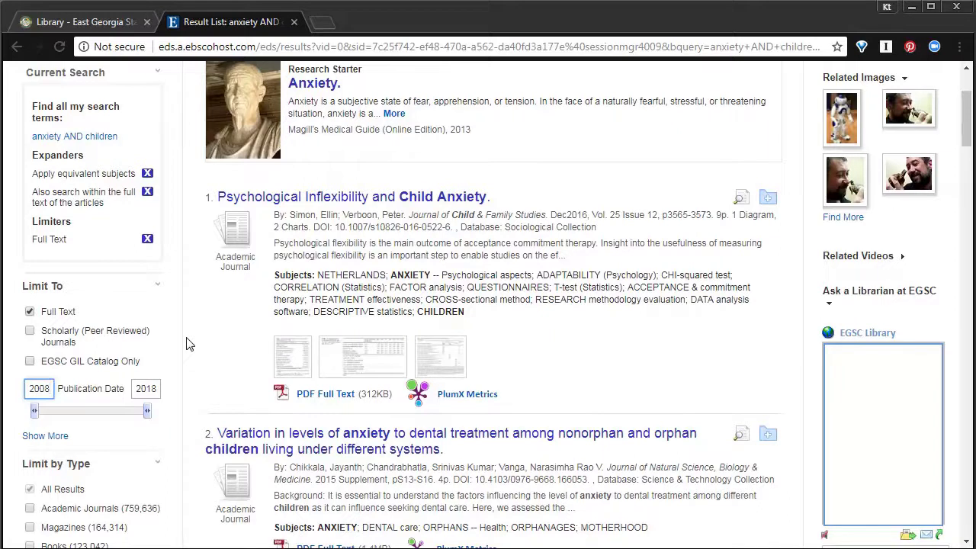
key("Return")
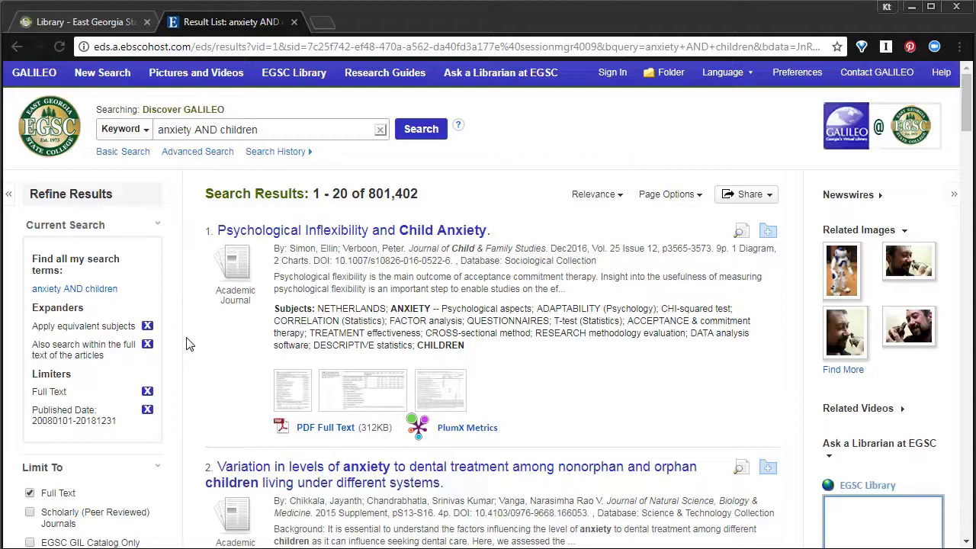
Restrict the results to scholarly (peer reviewed) journals.
scroll(183, 358, "down", 1)
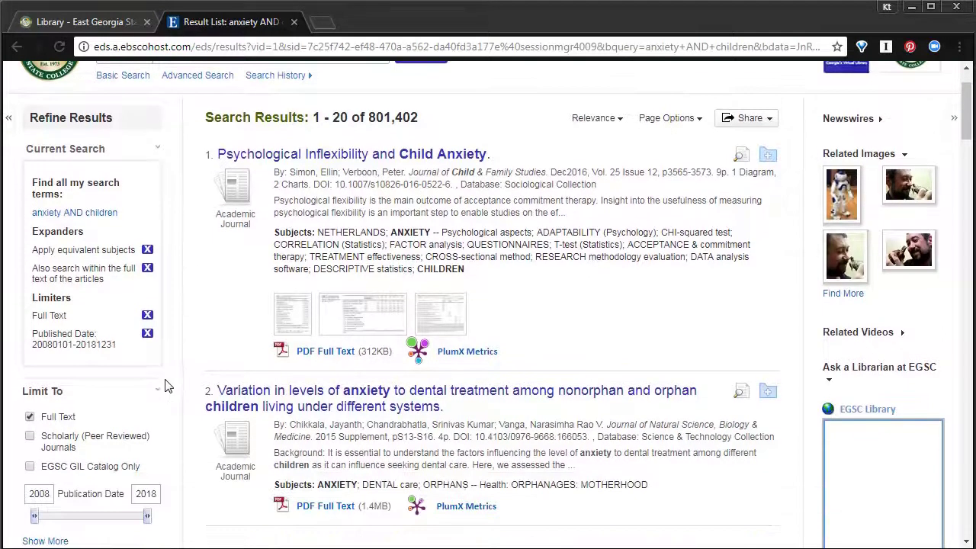
scroll(167, 386, "down", 1)
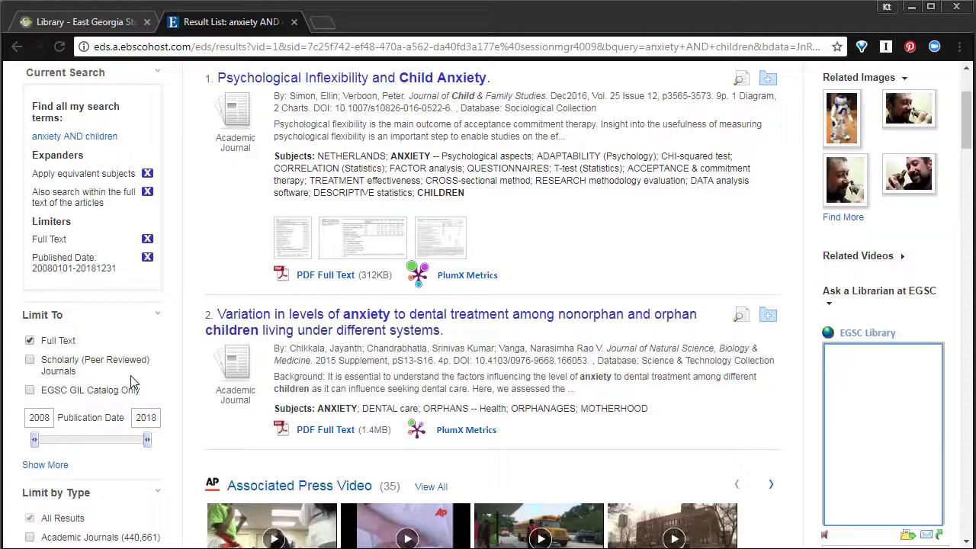
left_click(31, 360)
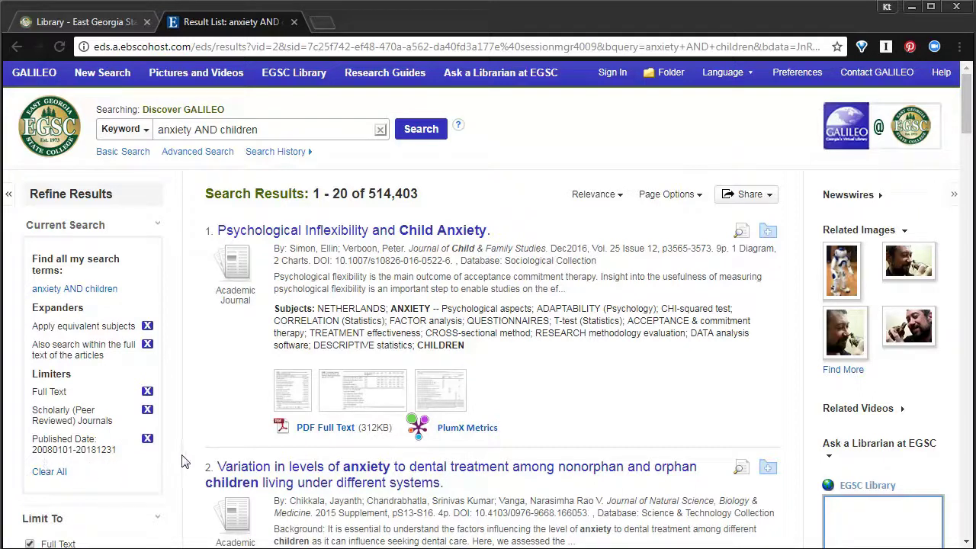
Browse the filtered results and open the detailed record of "Psychological Inflexibility and Child Anxiety".
scroll(198, 291, "down", 2)
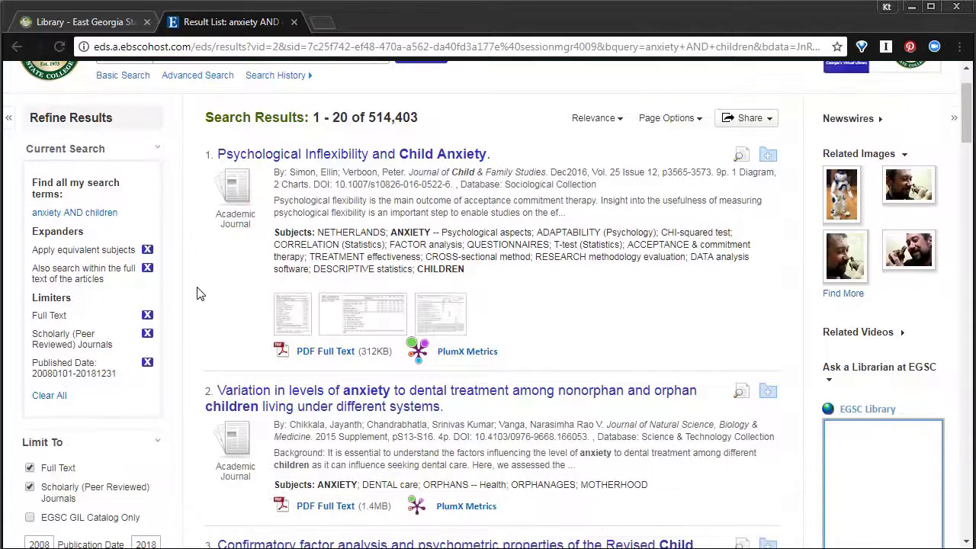
scroll(197, 293, "down", 5)
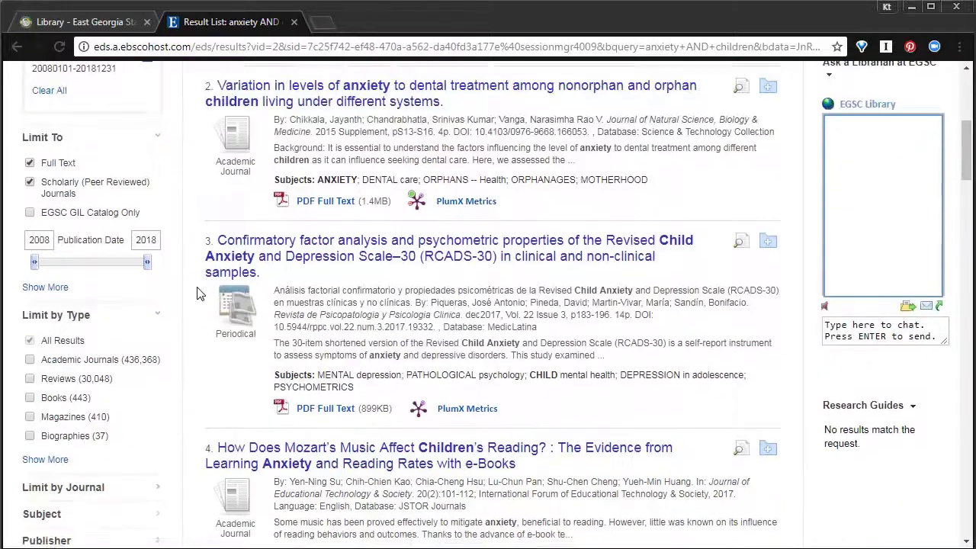
scroll(197, 295, "up", 7)
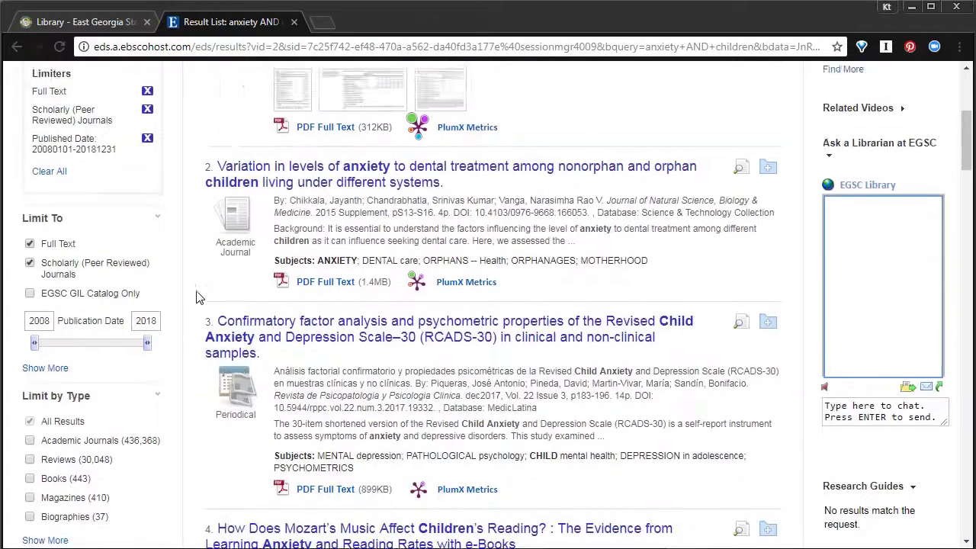
scroll(197, 298, "up", 1)
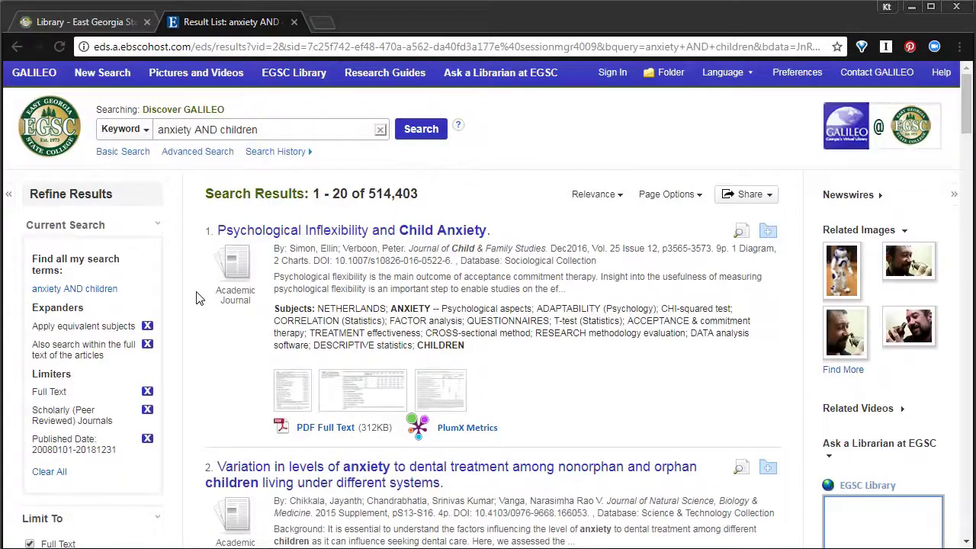
left_click(371, 230)
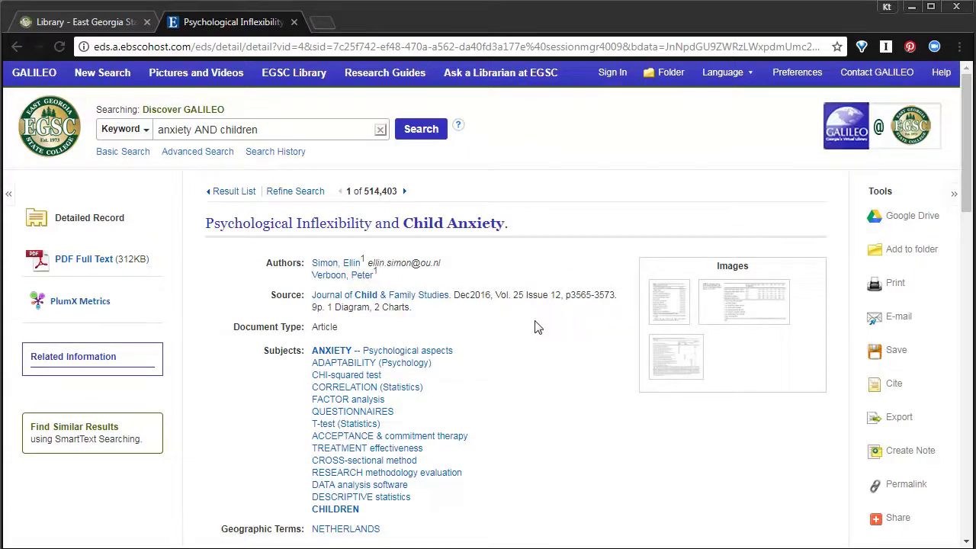
Review the record's subject terms and abstract, and open the article's PDF full text.
scroll(512, 333, "down", 1)
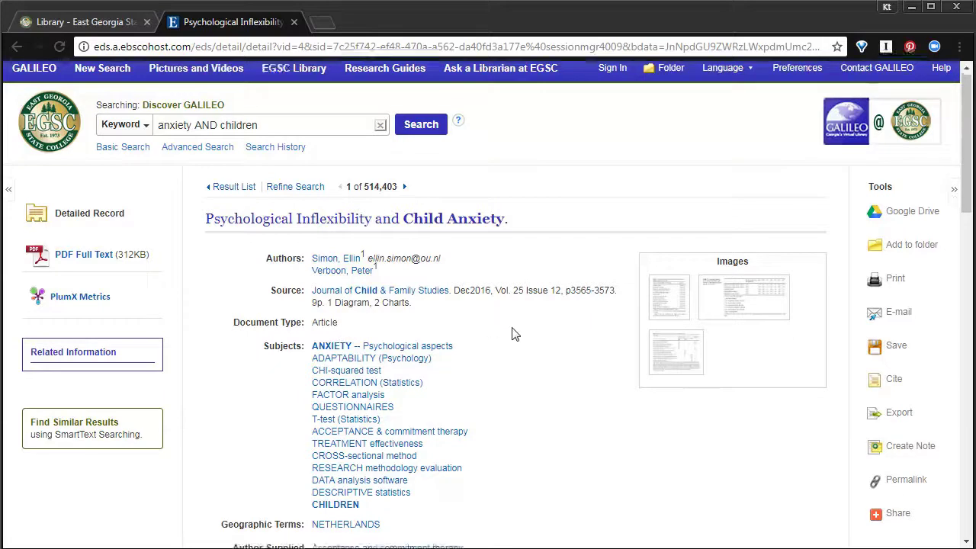
scroll(512, 334, "down", 1)
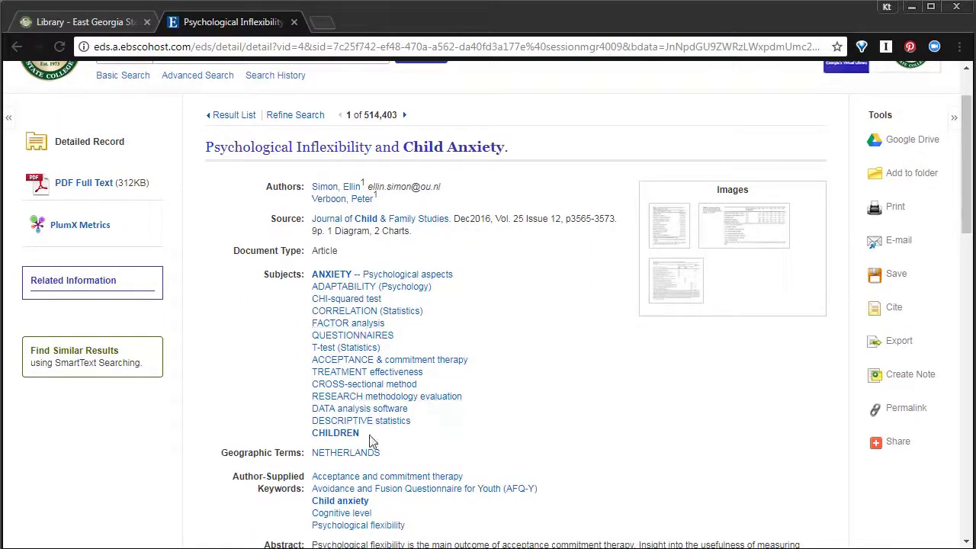
scroll(546, 280, "down", 1)
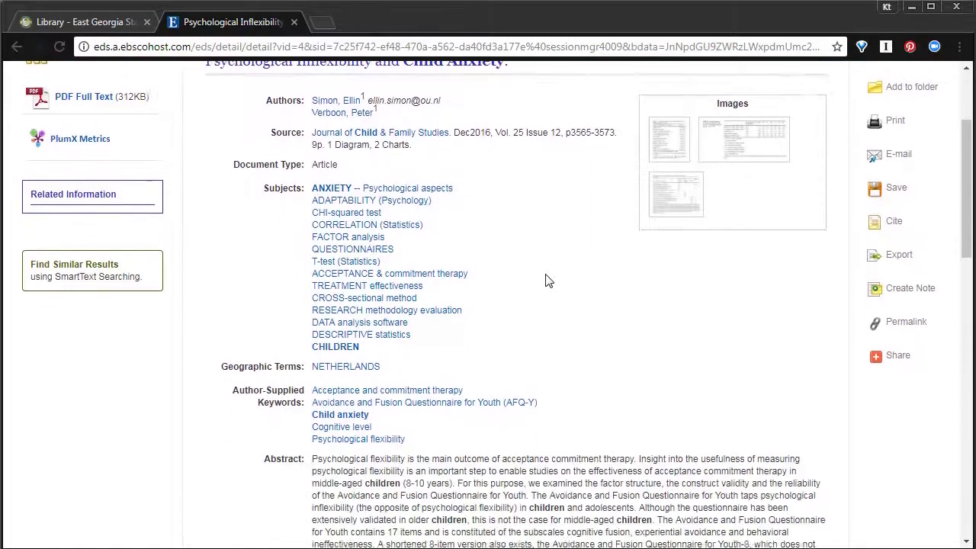
scroll(545, 281, "down", 2)
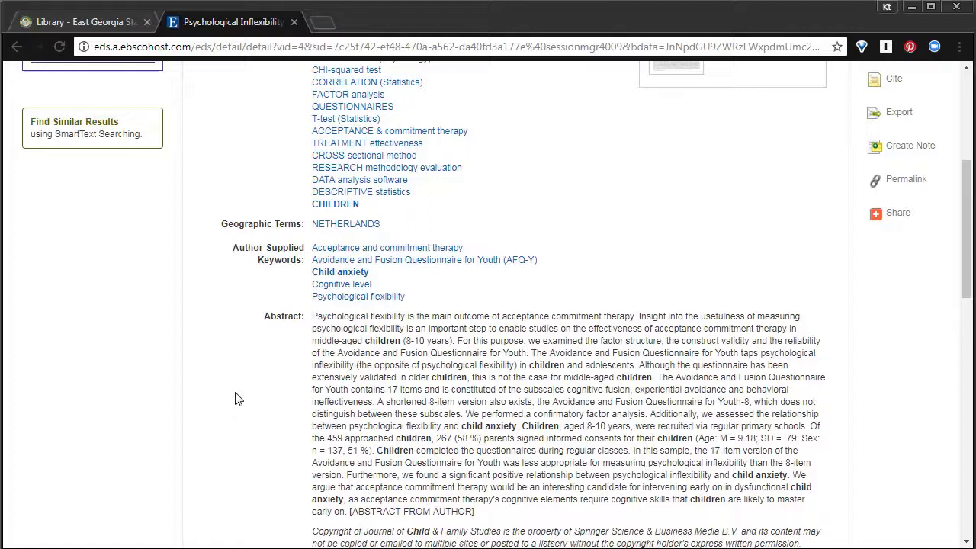
scroll(236, 398, "up", 4)
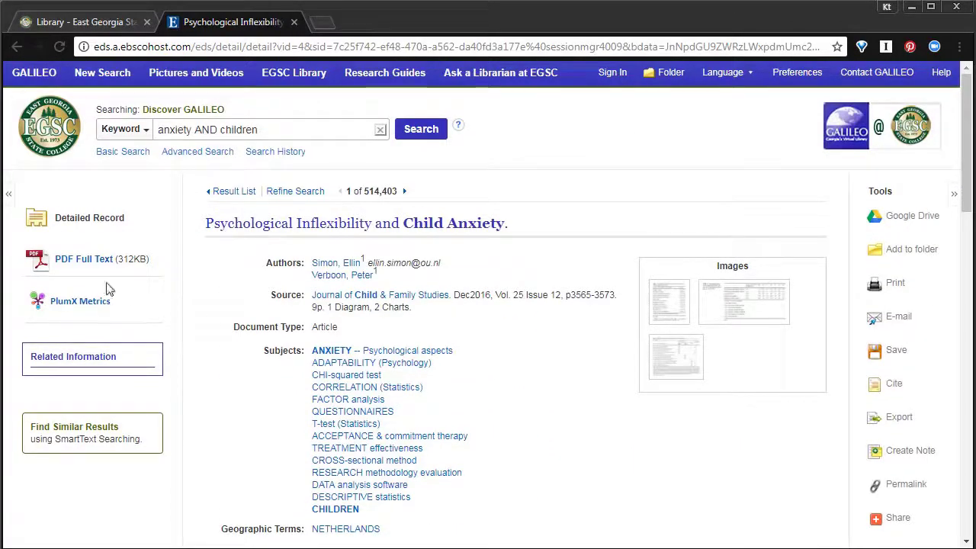
left_click(84, 263)
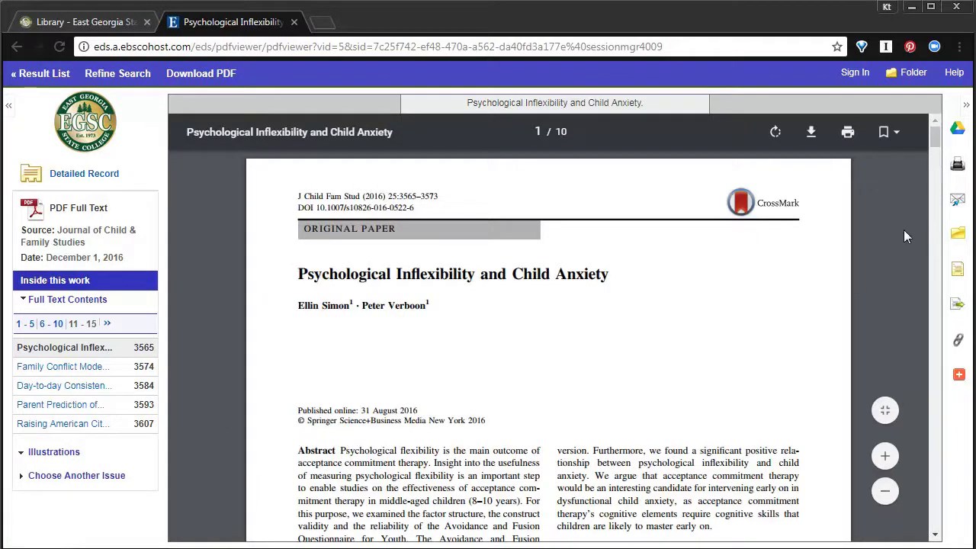
scroll(882, 245, "down", 4)
scroll(881, 244, "up", 4)
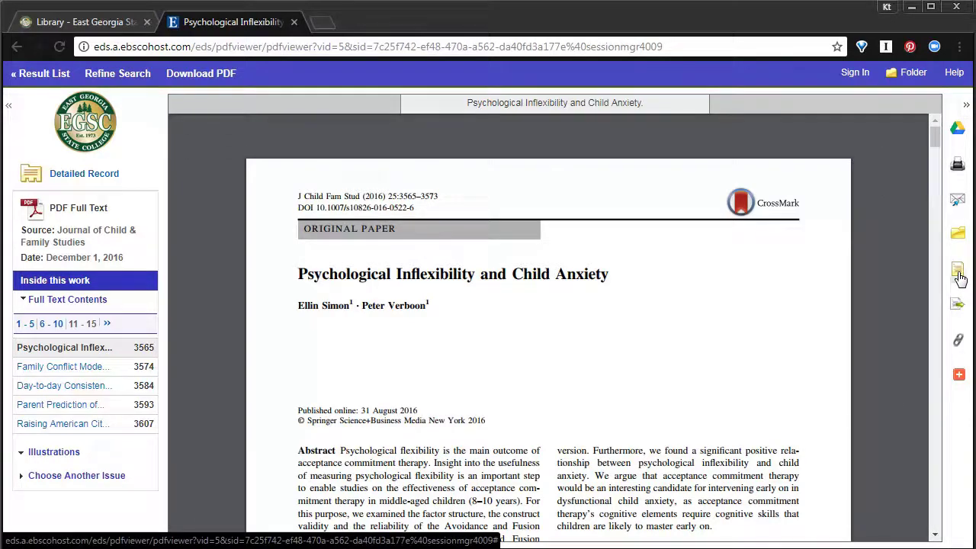
Show the article's citation formats, look through the styles, and highlight the APA reference.
left_click(958, 271)
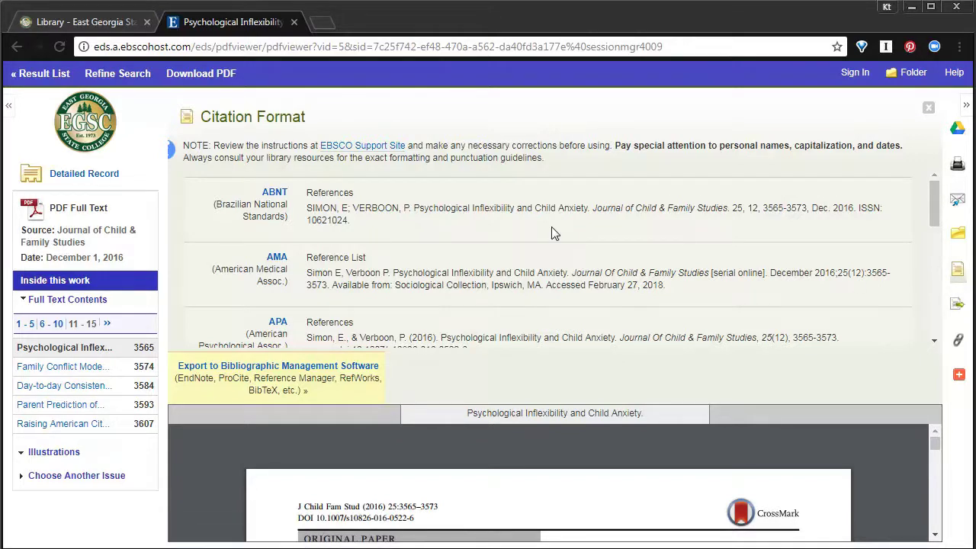
scroll(738, 233, "down", 1)
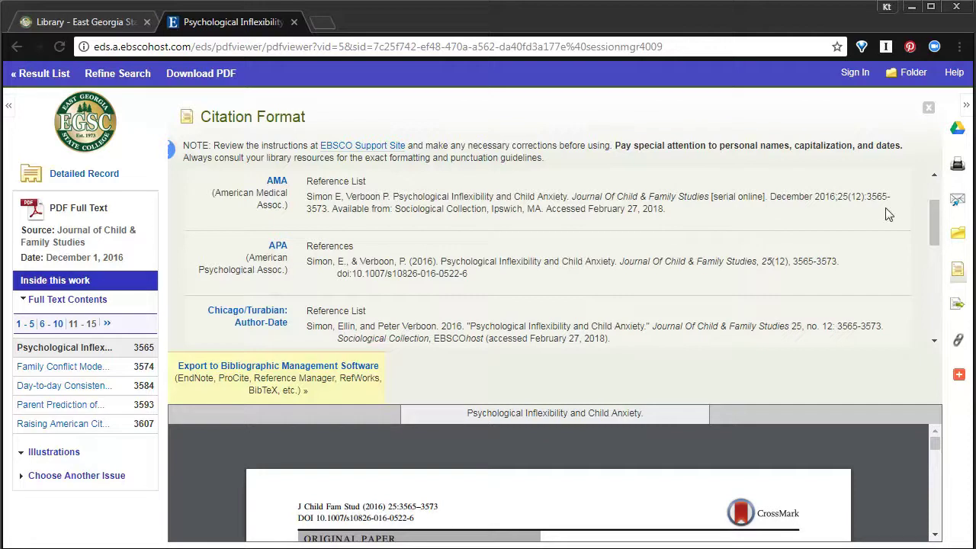
left_click_drag(935, 219, 946, 321)
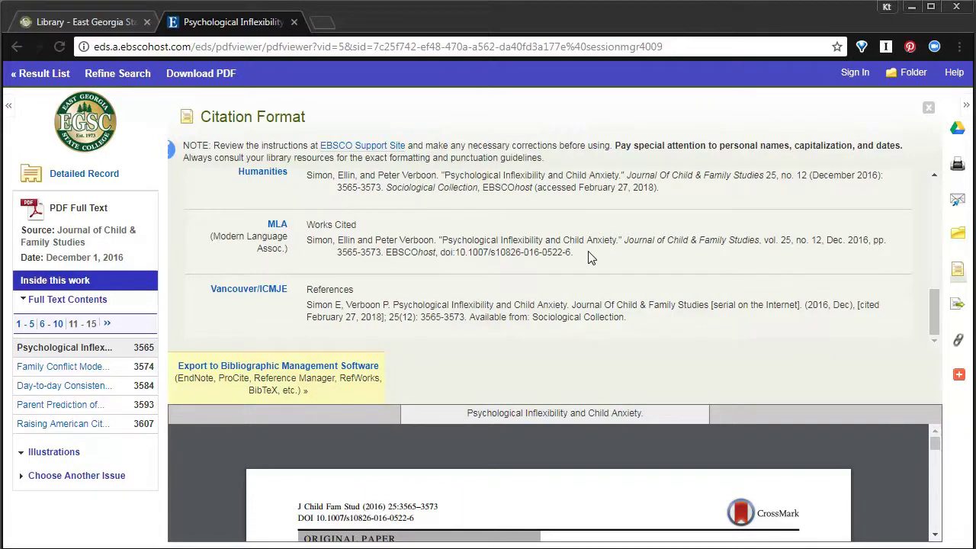
scroll(597, 264, "up", 1)
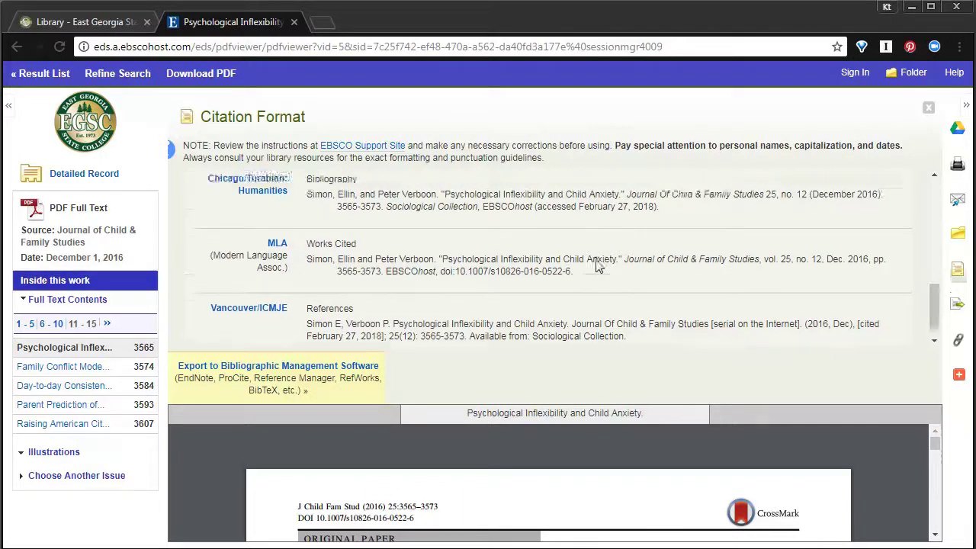
scroll(597, 265, "up", 5)
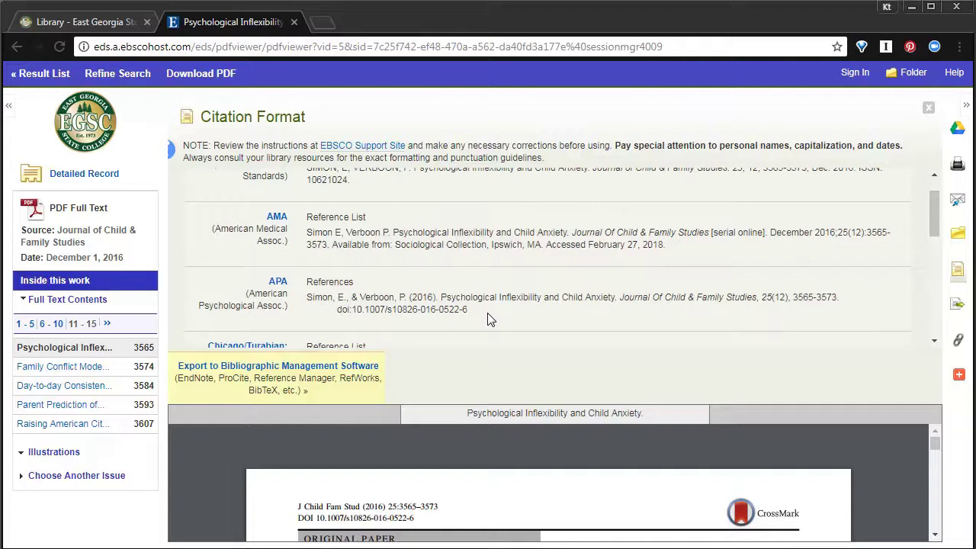
left_click_drag(489, 312, 306, 297)
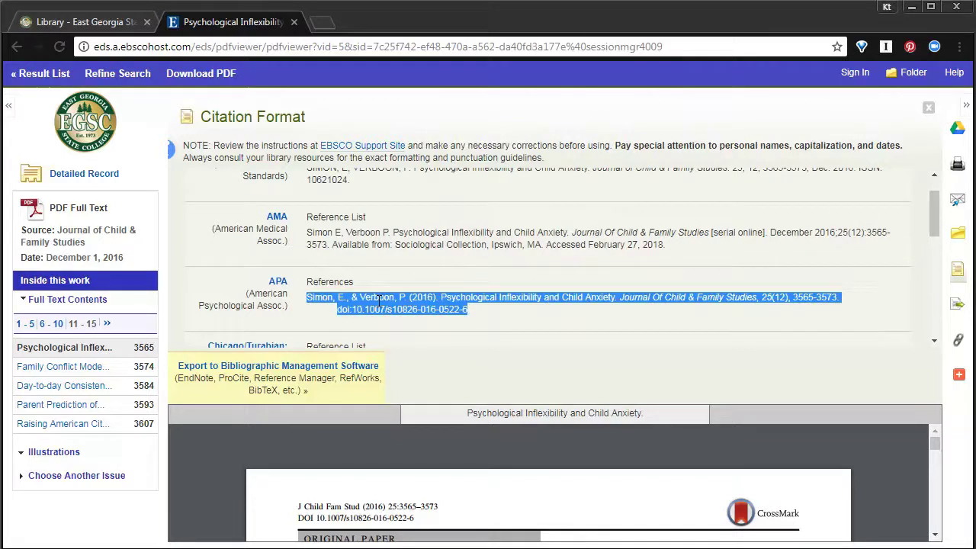
left_click(538, 317)
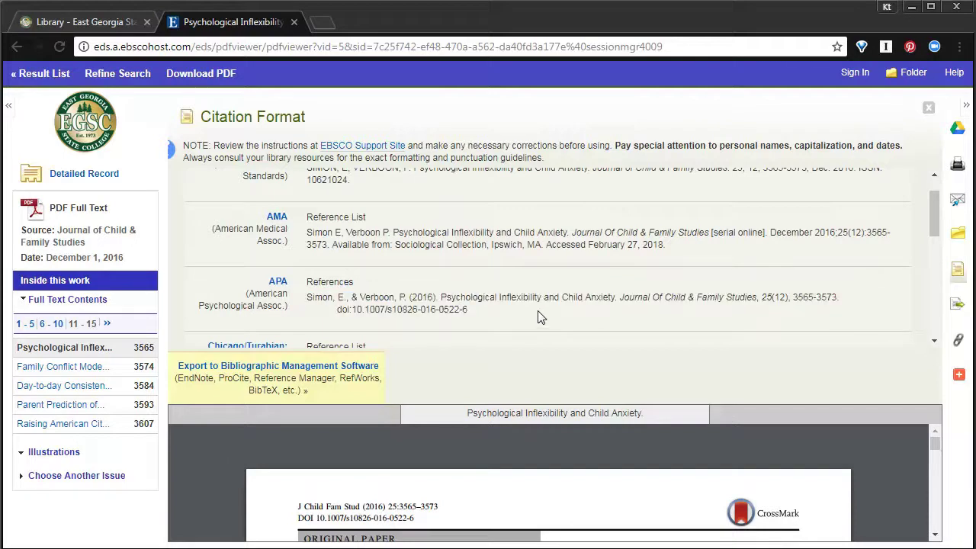